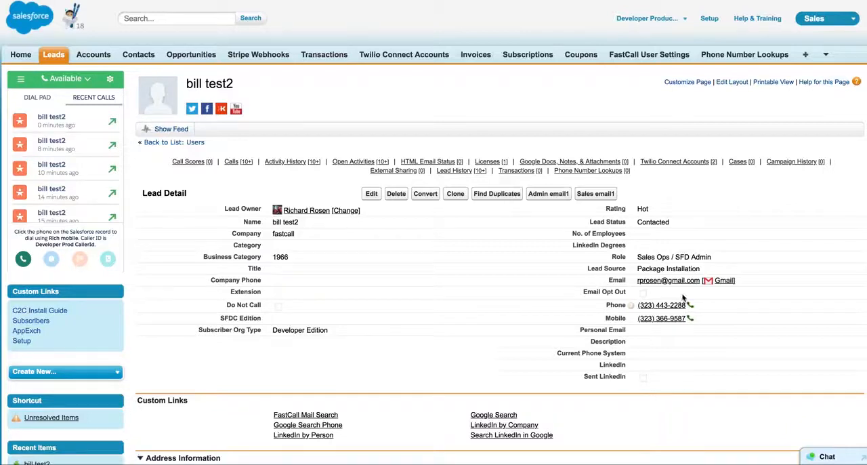
Call the lead's main phone number, then switch to the Fastcall Users Panel window and widen it.
click(664, 306)
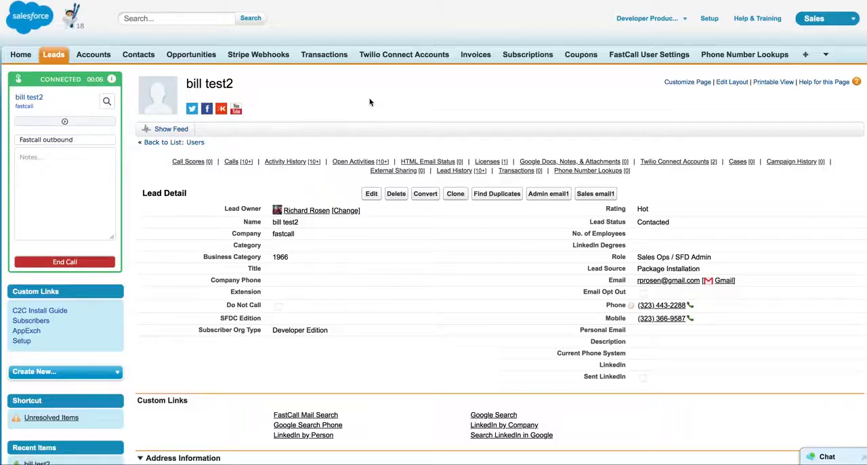
key(ctrl+Up)
click(270, 157)
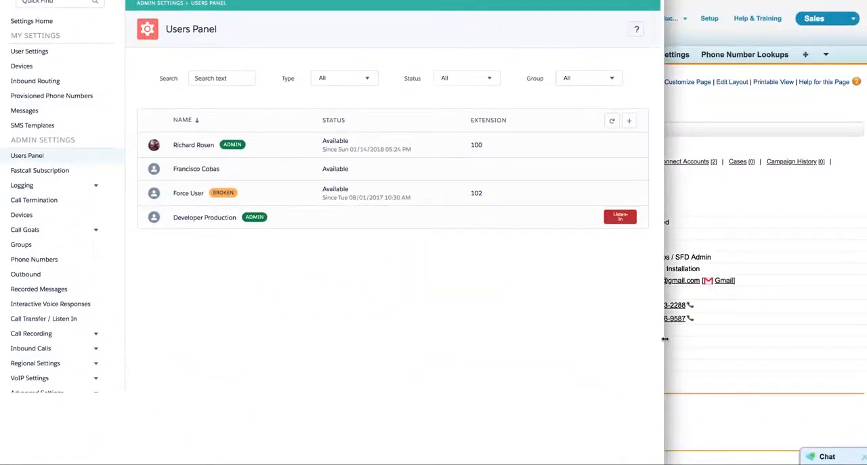
drag(664, 339, 758, 340)
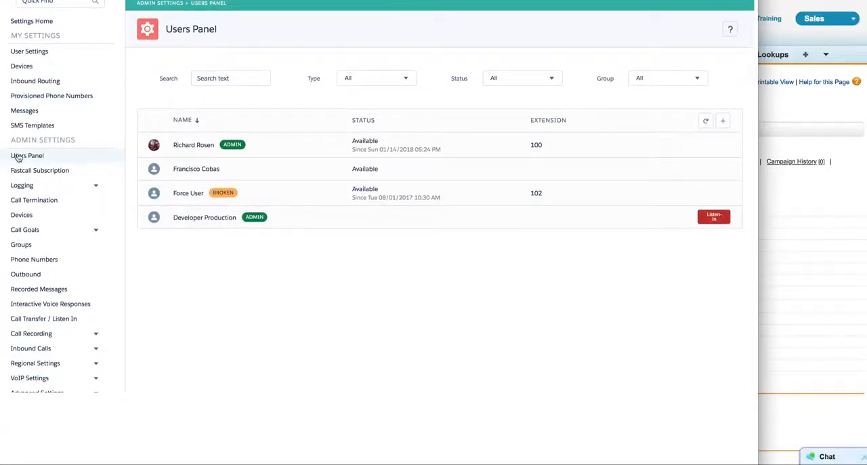
Start listening in on the Developer Production user's active call, using the Google Pixel phone.
scroll(18, 156, up, 2)
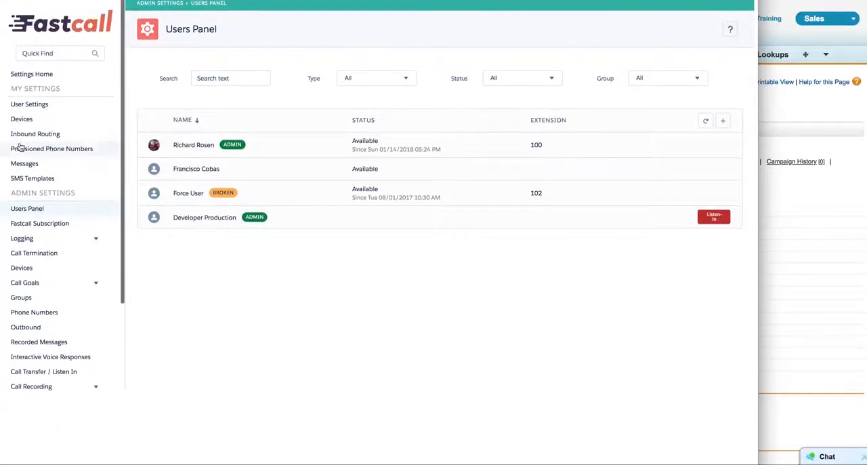
click(714, 217)
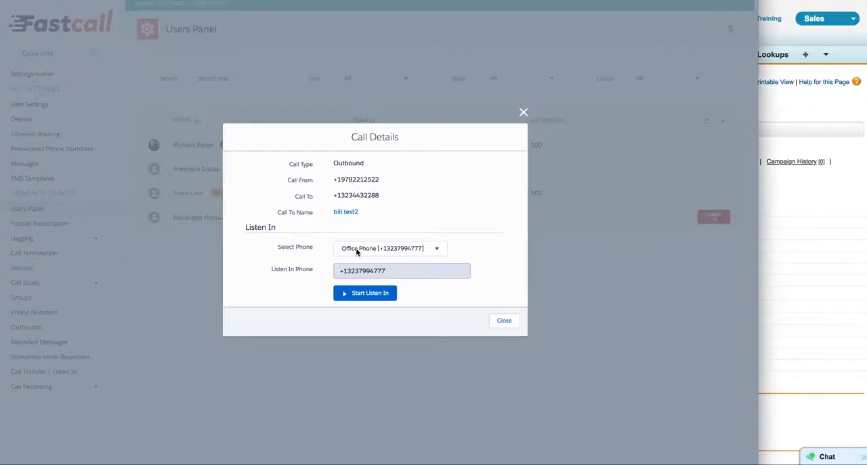
click(361, 252)
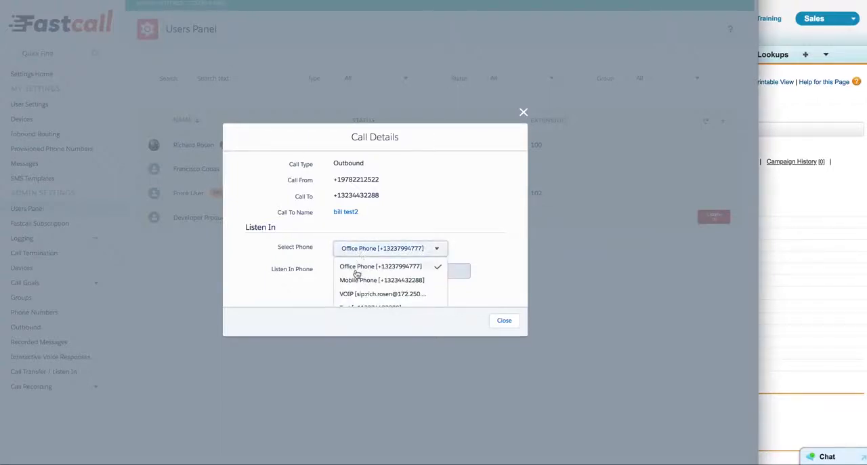
scroll(357, 271, down, 2)
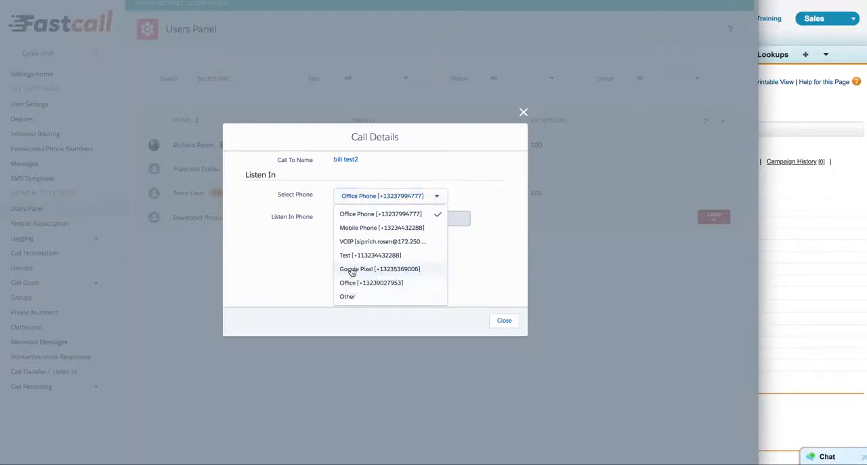
click(351, 269)
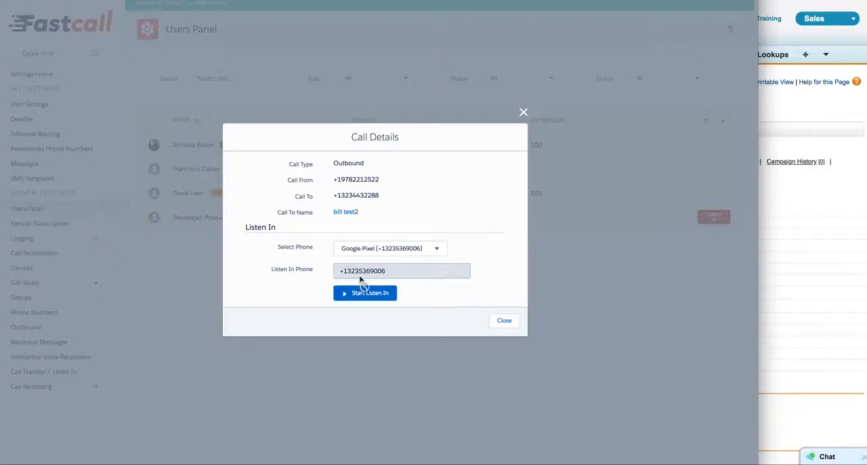
click(360, 296)
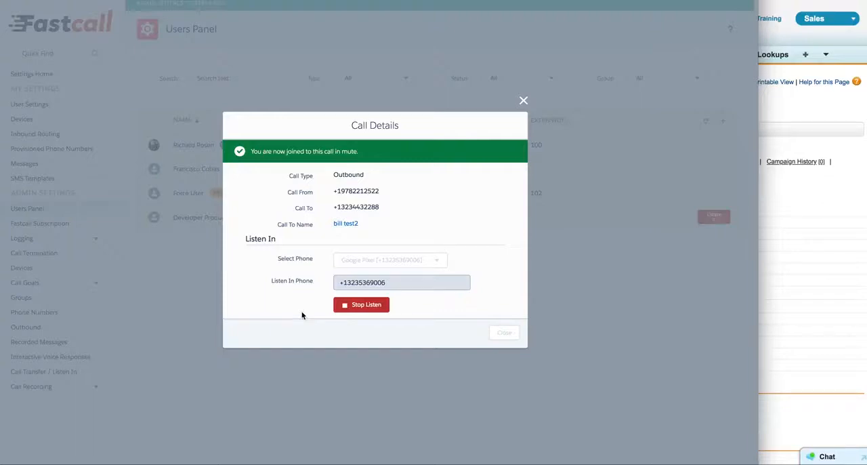
Stop listening in on the call and close its call details.
click(362, 309)
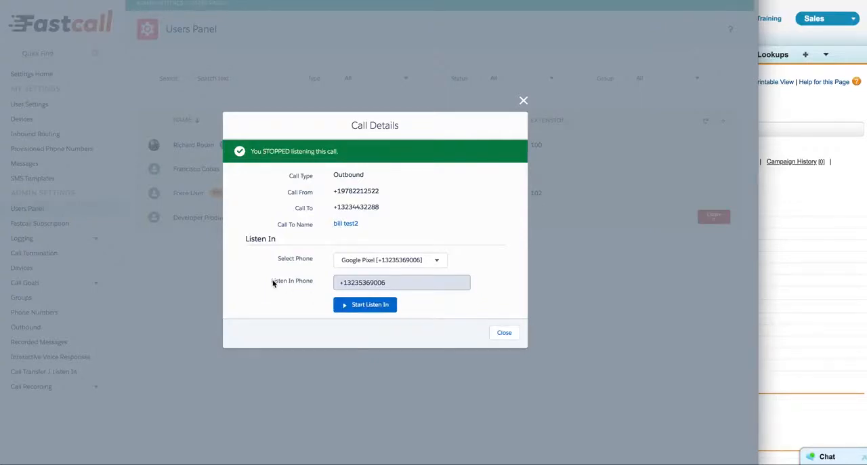
click(504, 333)
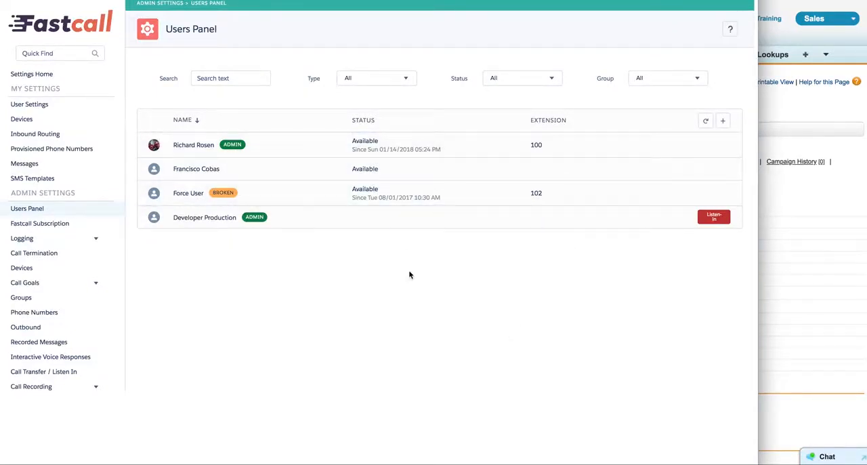
Switch to the Fastcall Dashboard window and look through the apps and items in the App Launcher.
click(779, 221)
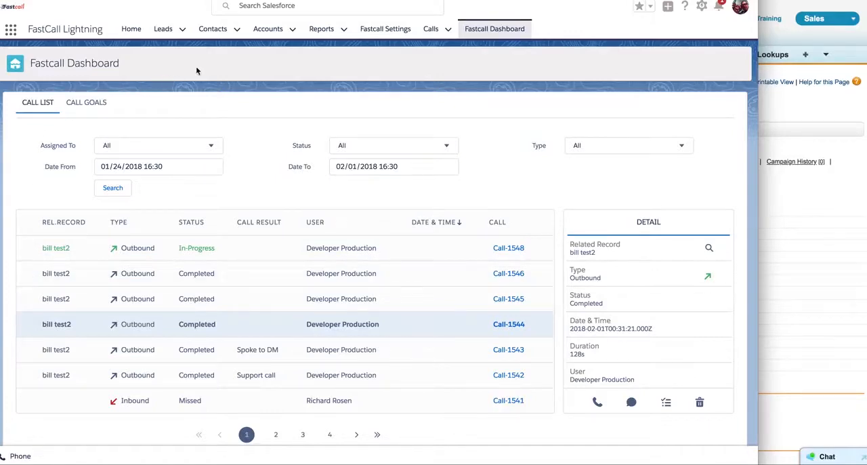
click(10, 31)
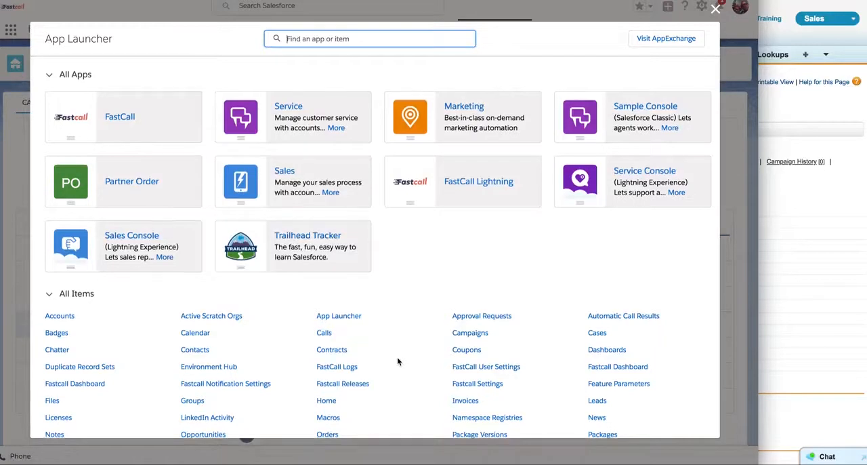
scroll(398, 361, down, 1)
scroll(398, 361, down, 1)
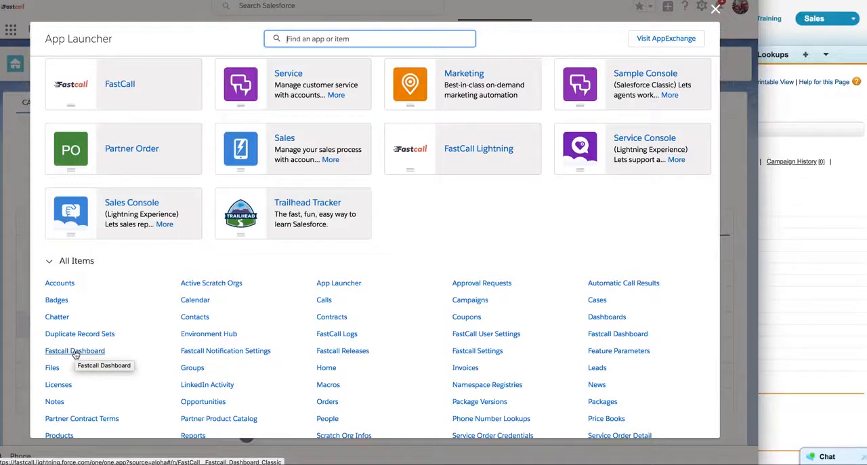
click(715, 12)
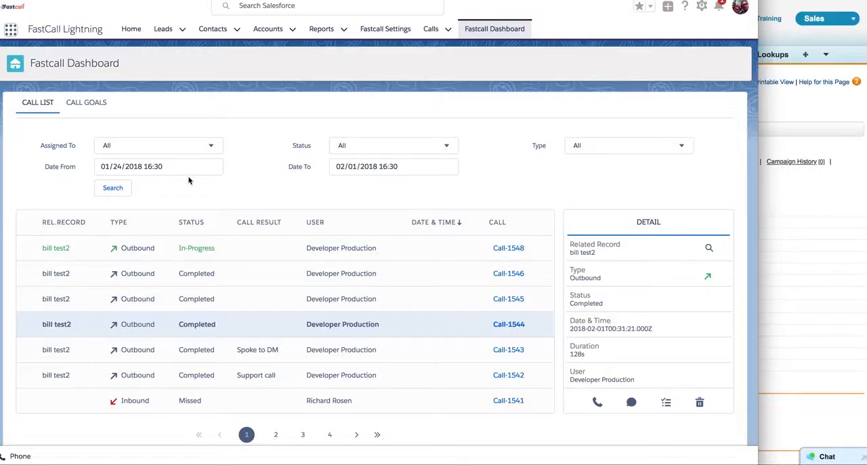
Open the Listen In options of the in-progress outbound call, try the Join muted switch and show the selectable phones.
click(138, 251)
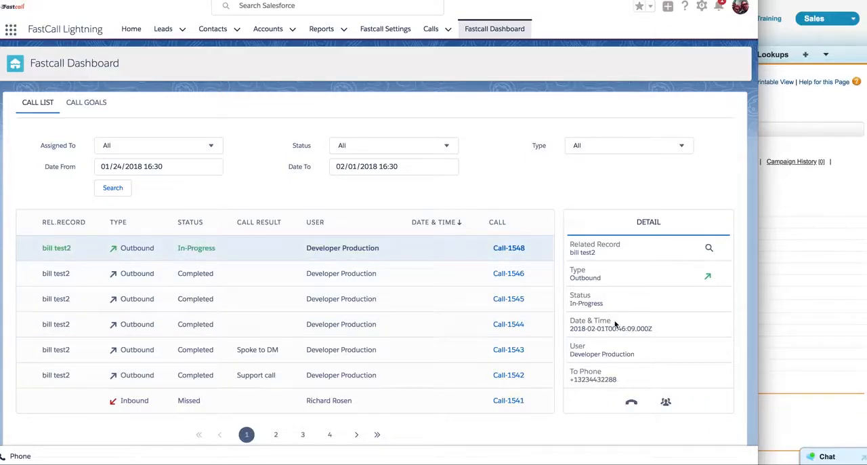
scroll(616, 324, down, 3)
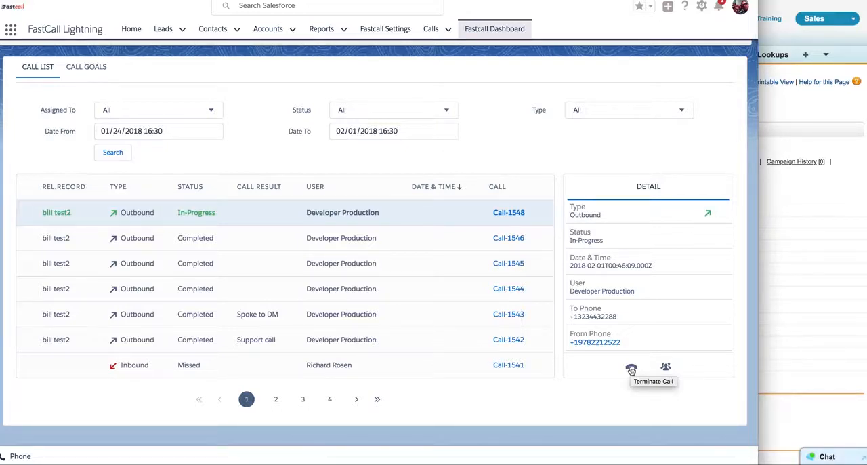
click(666, 367)
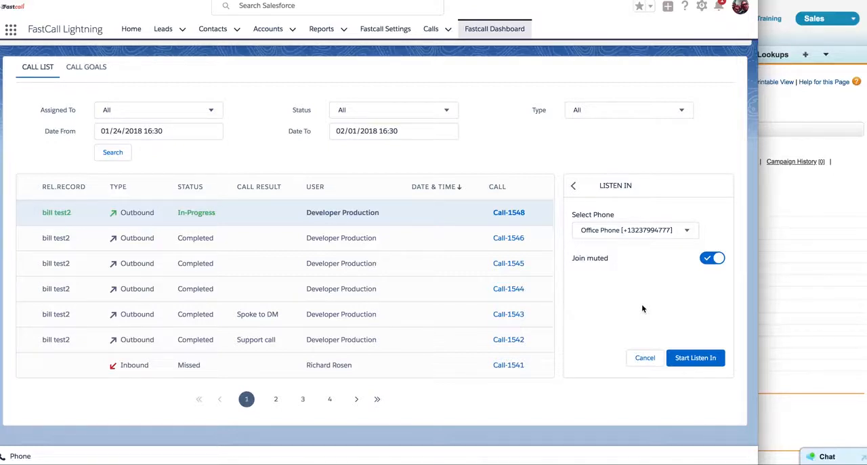
click(709, 261)
click(712, 259)
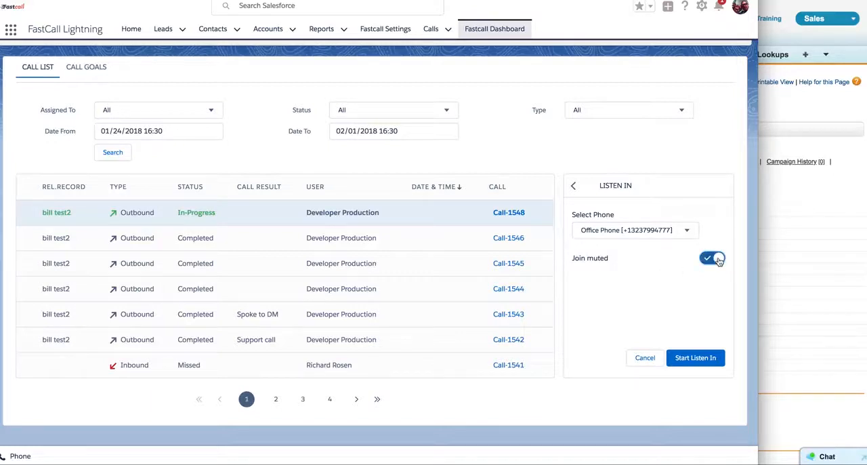
click(685, 230)
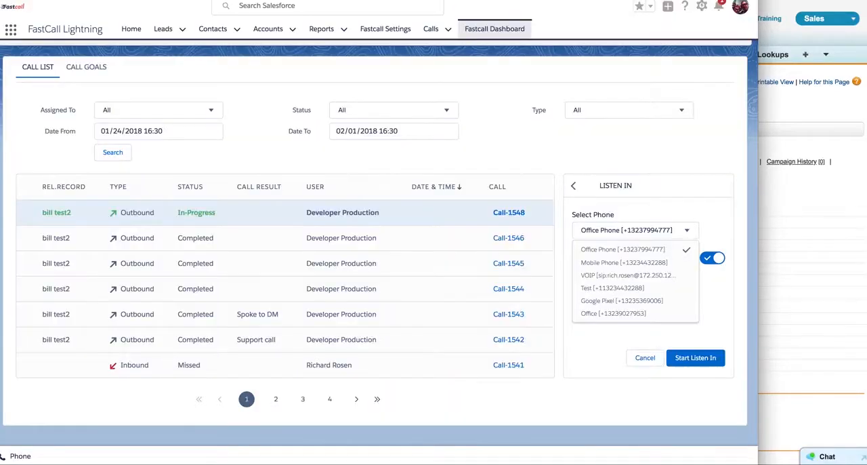
Switch to Salesforce Classic and open the Call Transfer / Listen In page in the Fastcall admin settings.
click(736, 13)
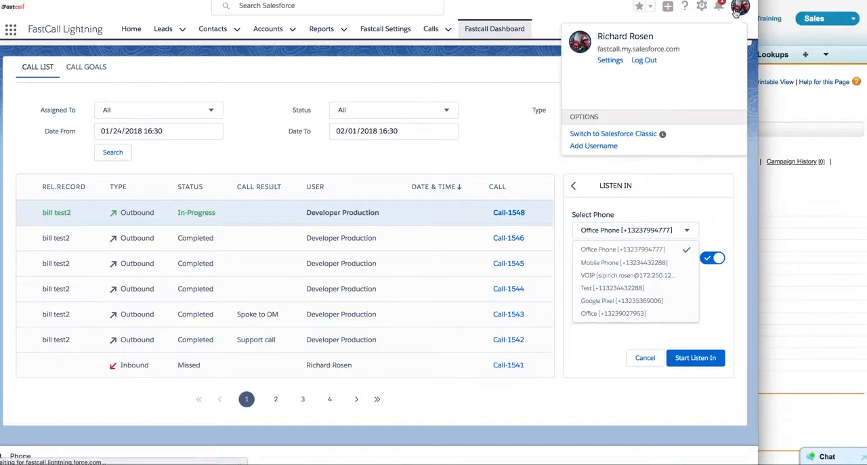
click(637, 105)
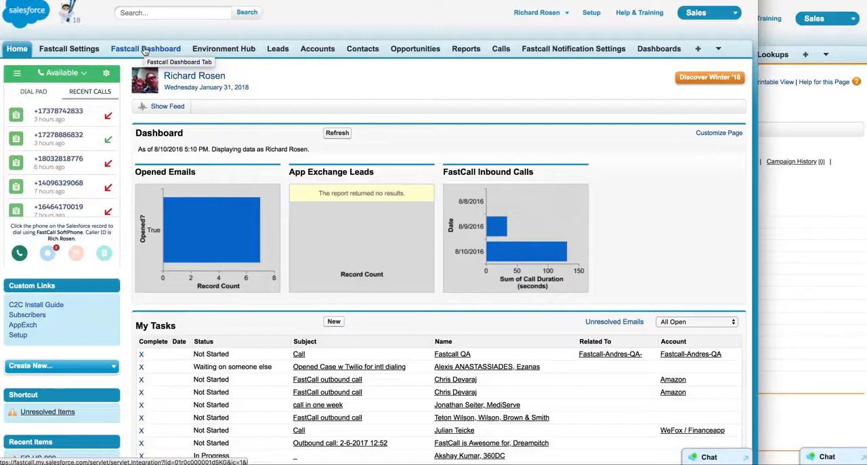
click(70, 52)
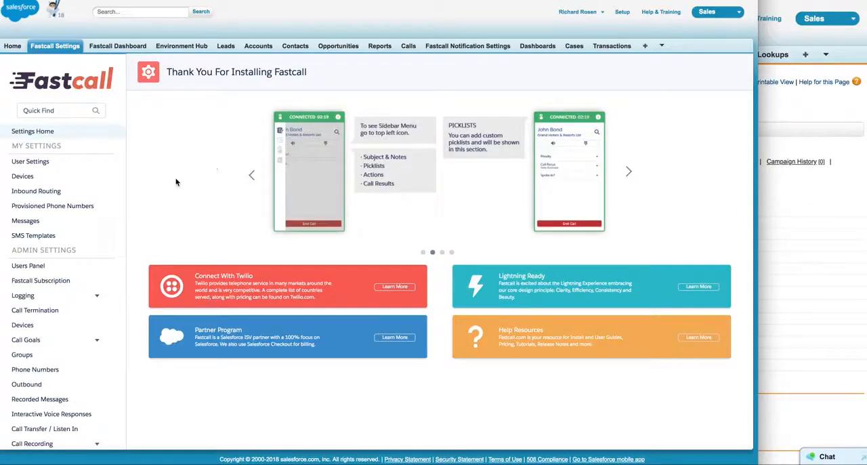
scroll(69, 246, down, 3)
scroll(70, 246, down, 1)
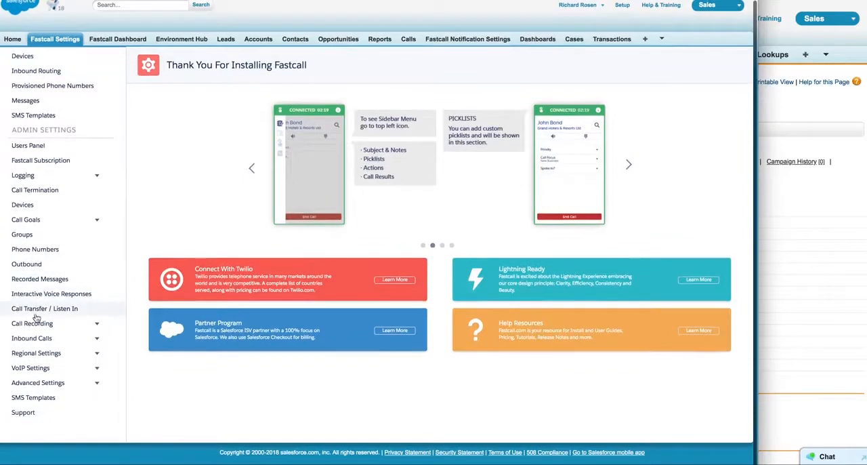
click(34, 309)
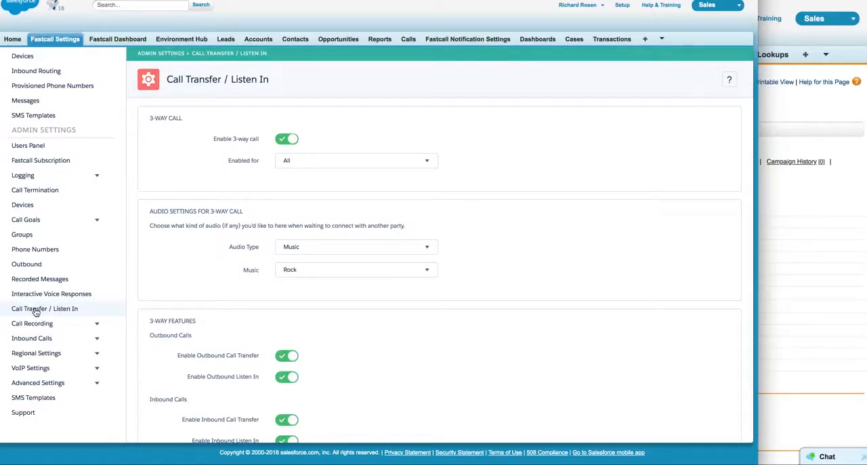
scroll(546, 199, up, 1)
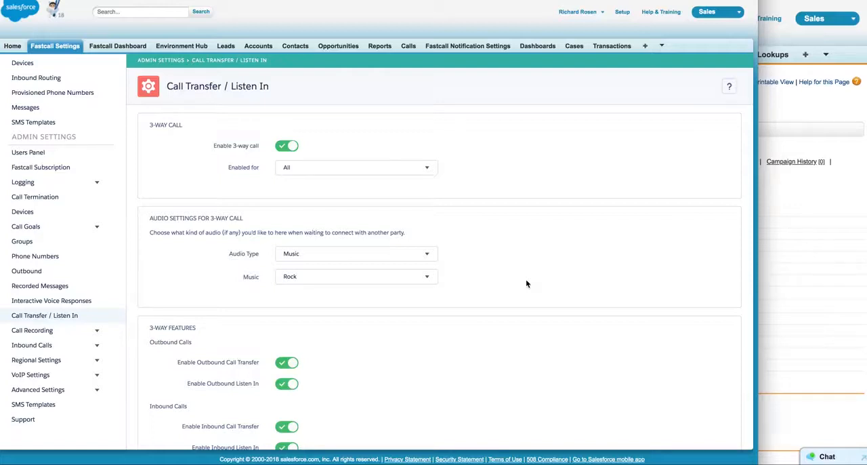
Disable 3-way calling and enable it again.
click(283, 146)
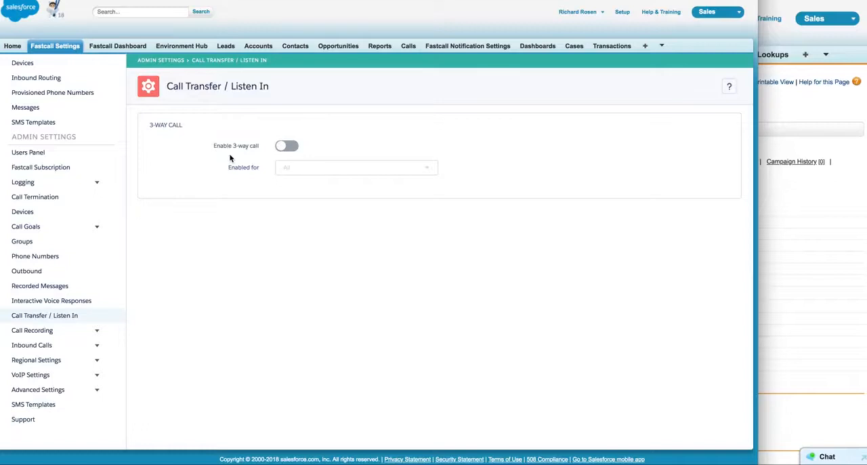
click(288, 145)
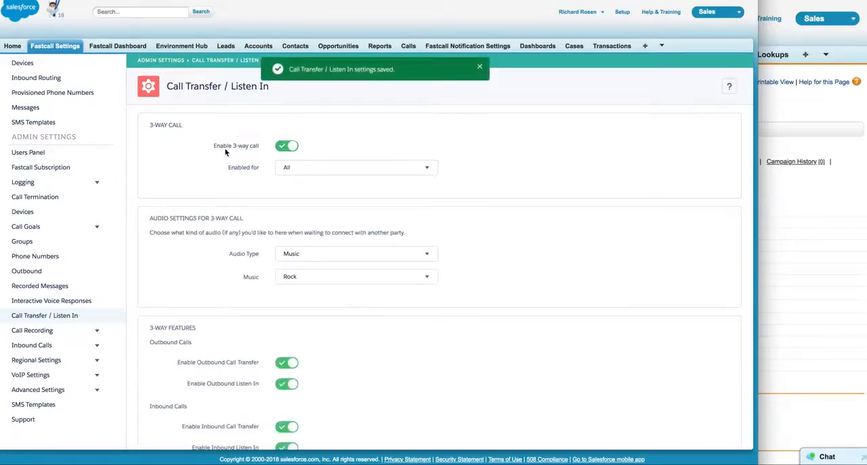
Restrict 3-way calling to a single user, Developer Production.
click(326, 176)
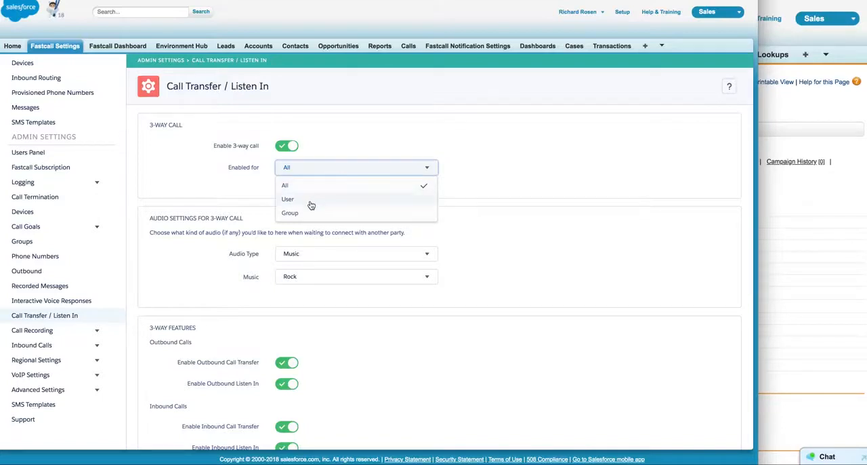
click(311, 200)
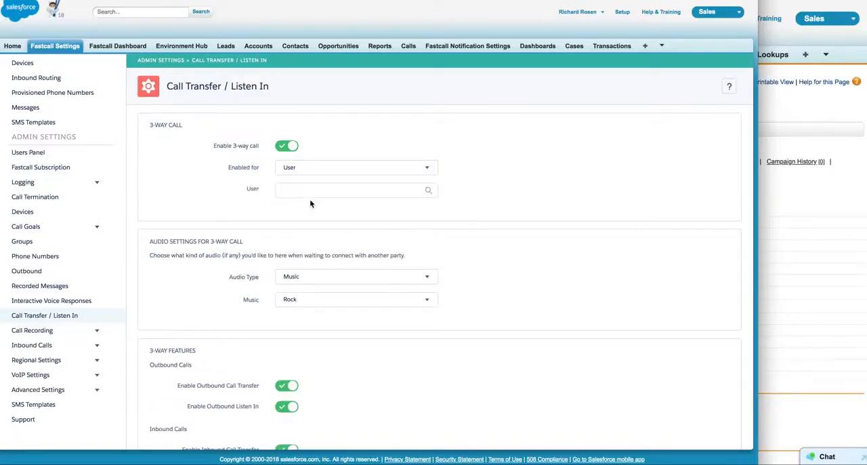
click(314, 191)
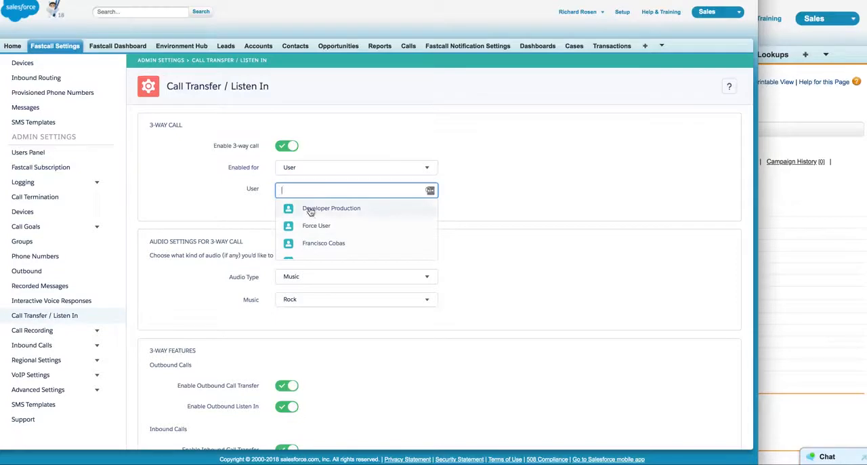
click(310, 211)
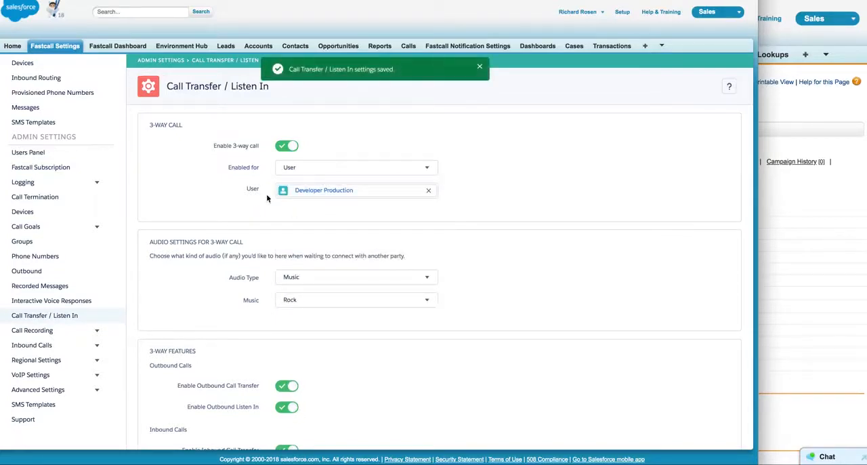
Enable 3-way calling for a group instead and choose the first listed group.
click(330, 178)
click(317, 214)
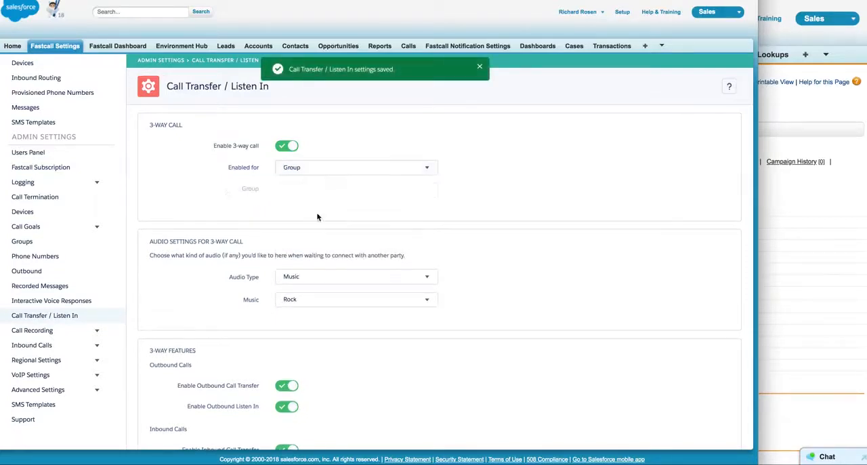
click(288, 189)
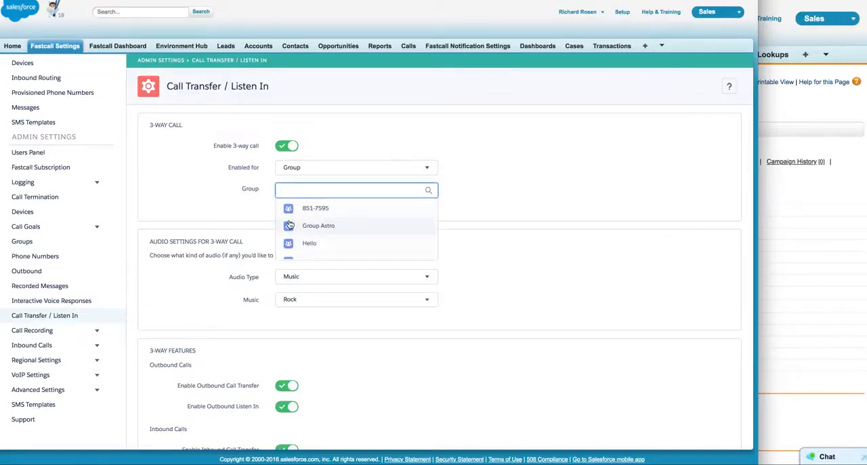
click(289, 210)
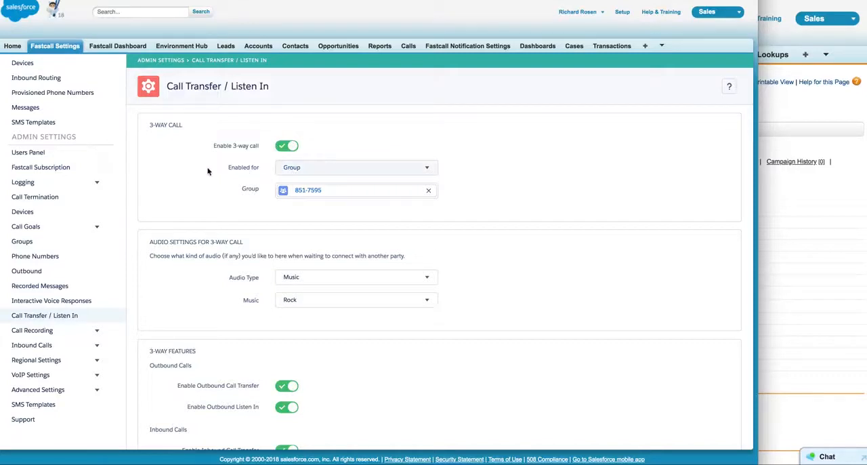
Enable 3-way calling for all users.
scroll(207, 171, down, 1)
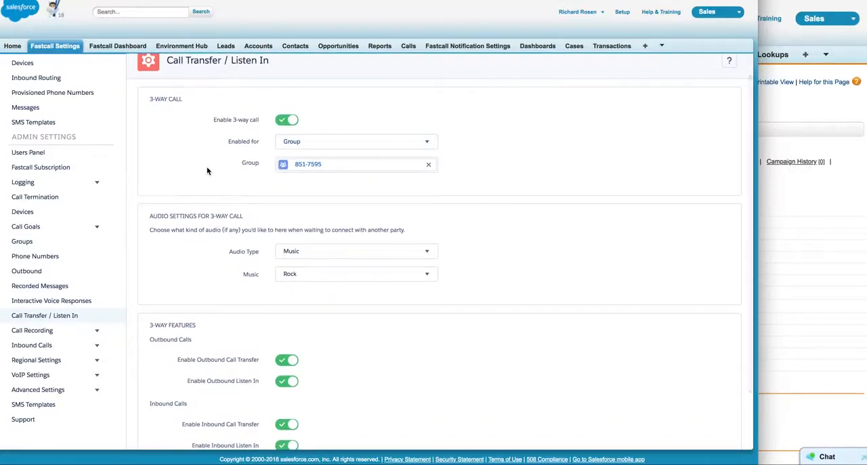
click(304, 142)
click(304, 159)
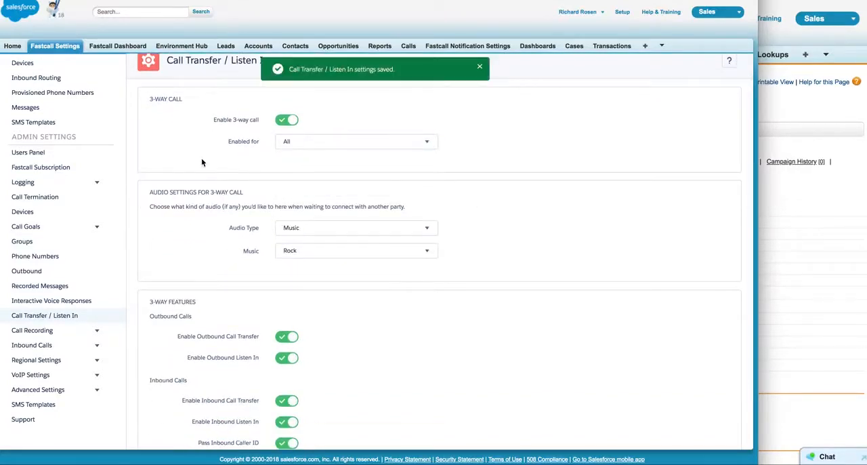
Review the available audio types and music choices for callers waiting on a 3-way call, keeping the current selections.
scroll(204, 197, down, 1)
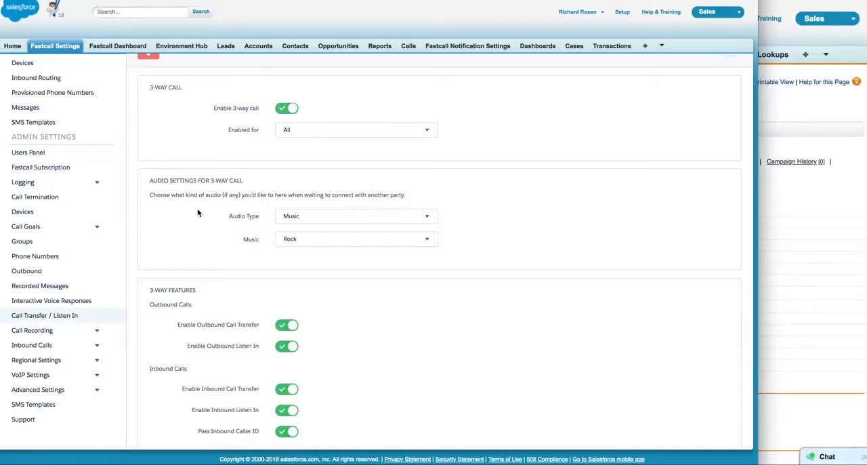
click(327, 218)
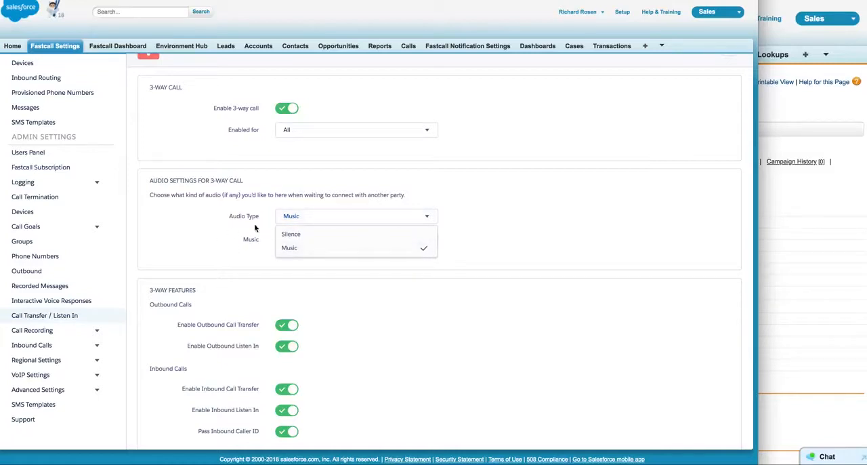
click(288, 216)
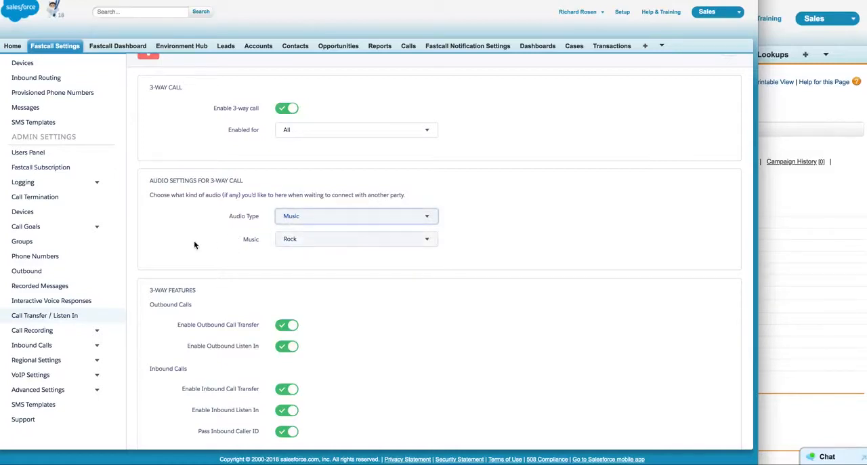
click(310, 243)
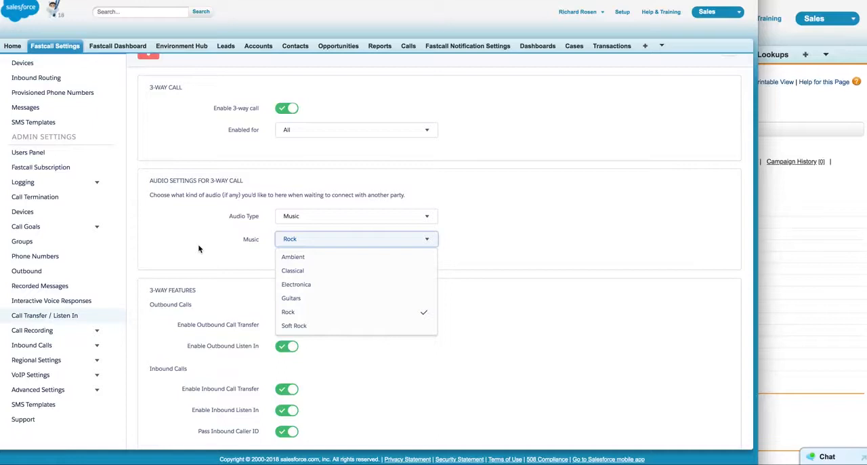
click(409, 239)
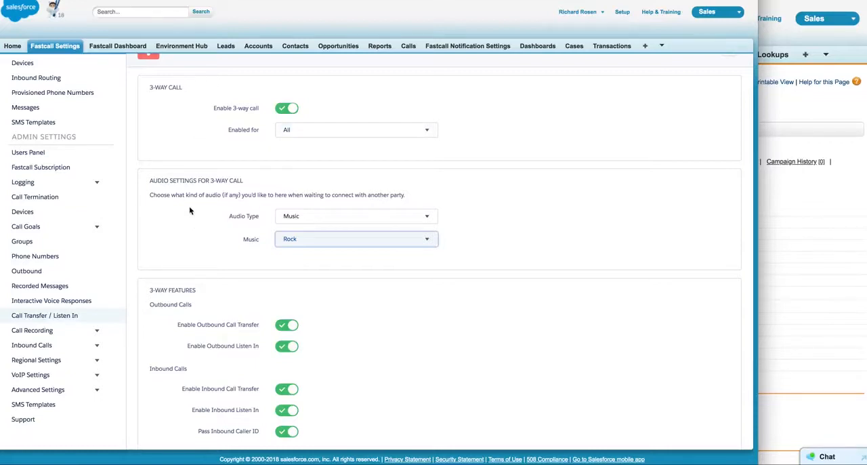
Disable call transfer and Listen In for both outbound and inbound calls.
scroll(189, 210, down, 2)
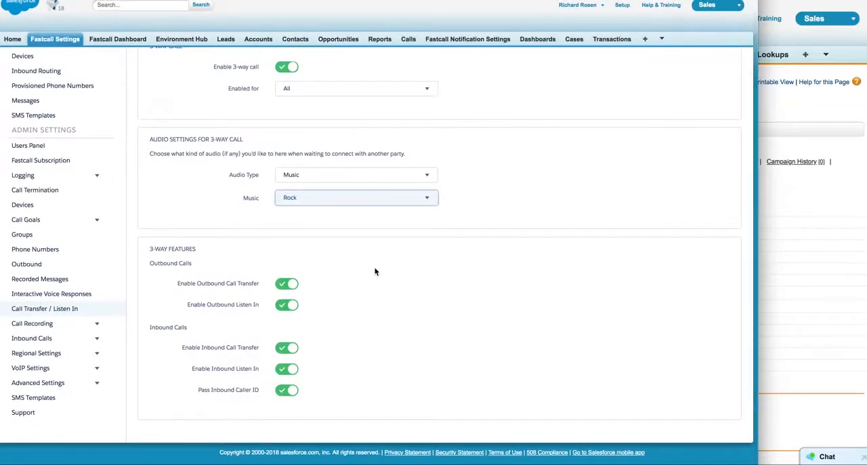
click(285, 286)
click(282, 306)
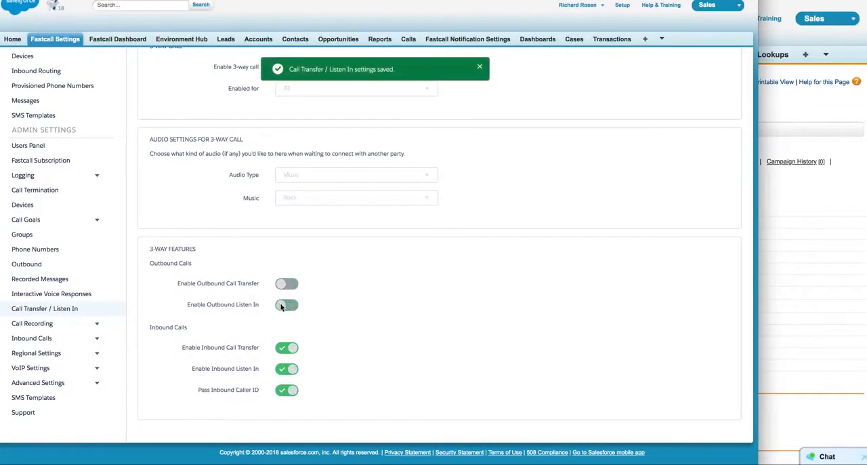
click(285, 347)
click(285, 369)
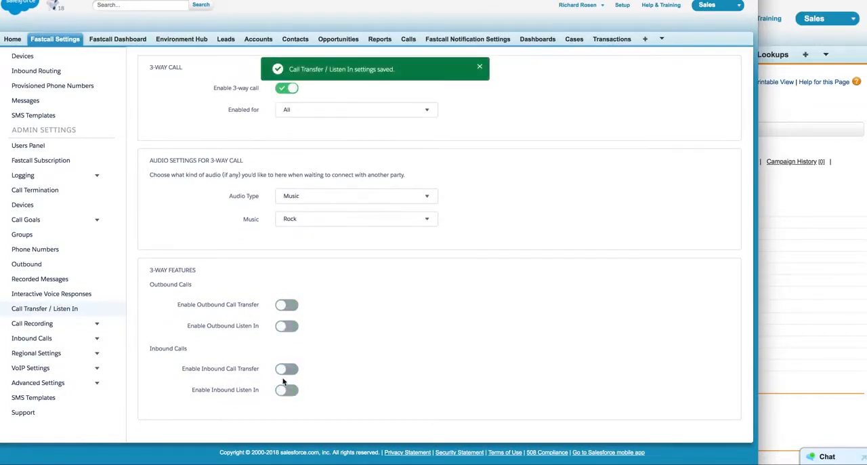
Turn the main 3-way call setting off and back on.
scroll(363, 341, up, 2)
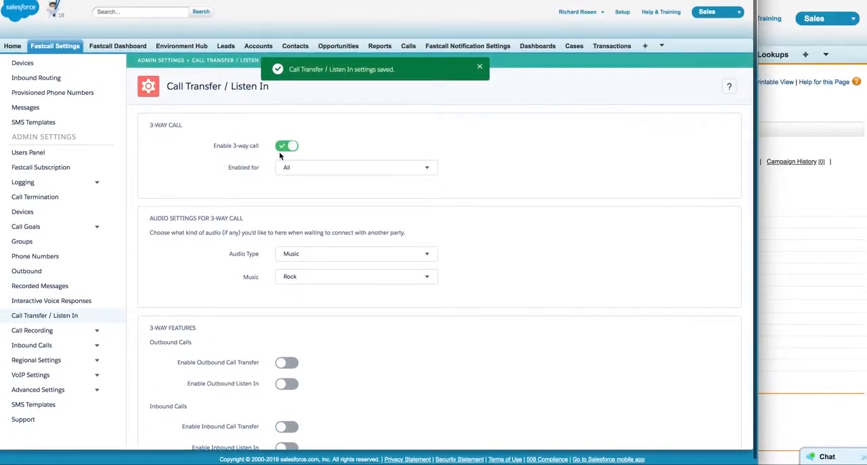
click(283, 146)
click(283, 147)
Enable Listen In for both outbound and inbound calls.
scroll(196, 207, down, 1)
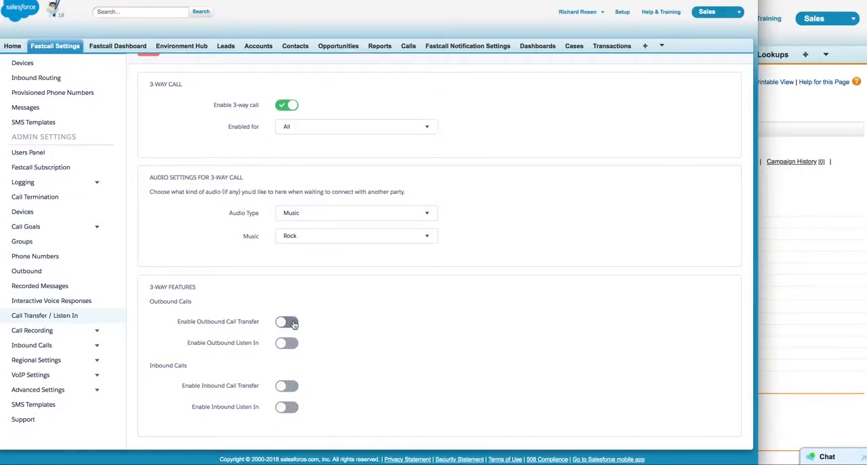
click(287, 343)
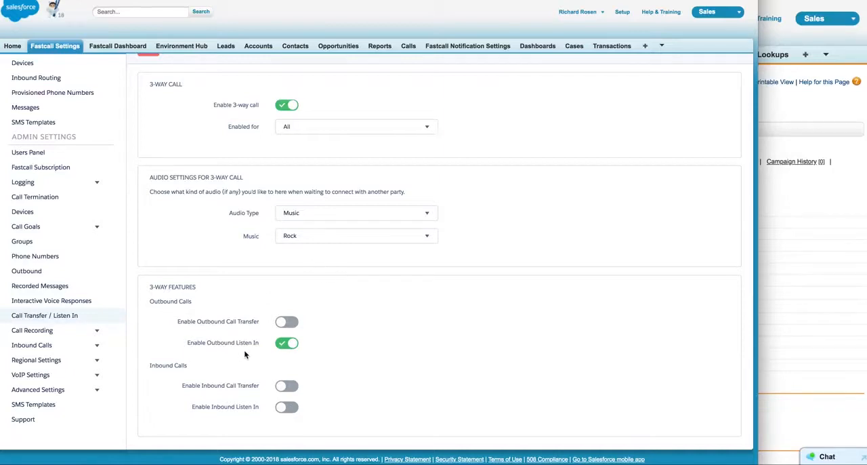
click(292, 408)
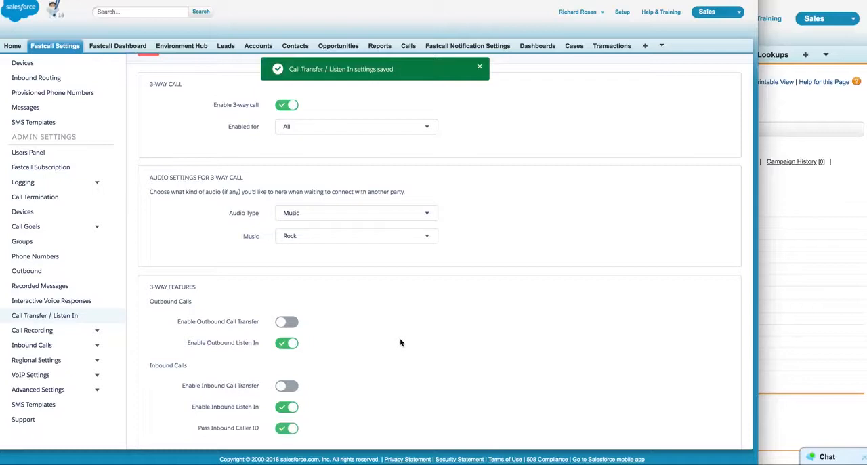
Enable call transfer for both inbound and outbound calls.
scroll(400, 342, down, 1)
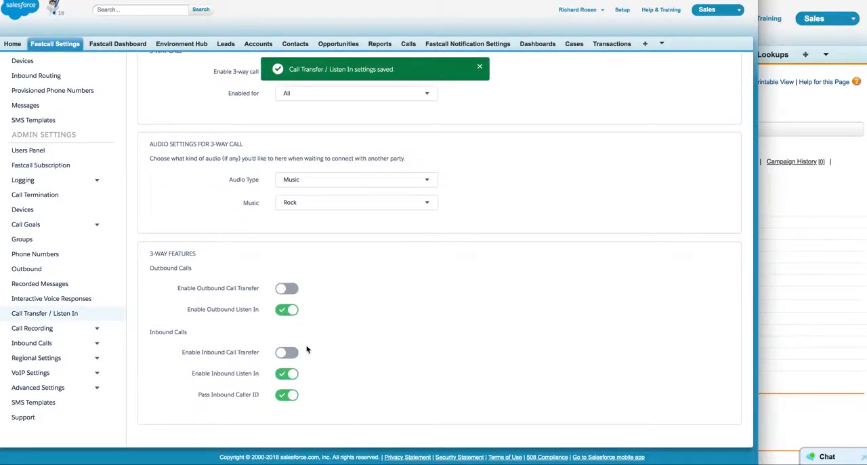
click(290, 353)
click(291, 289)
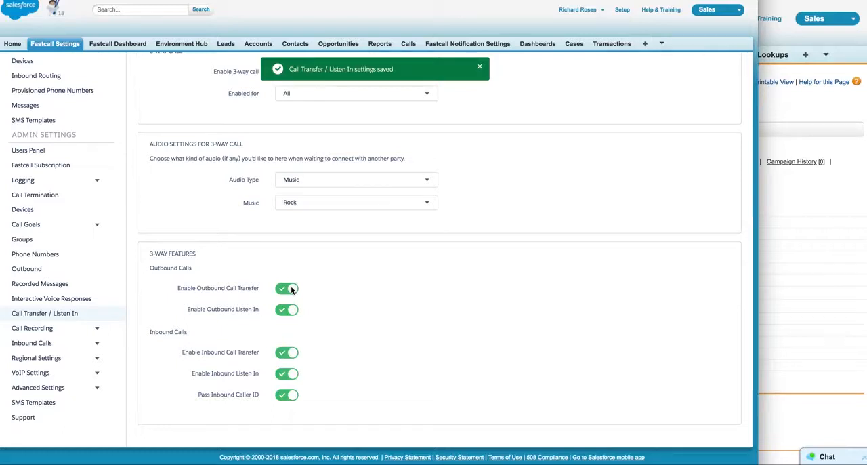
click(293, 290)
scroll(217, 203, up, 1)
scroll(217, 203, up, 3)
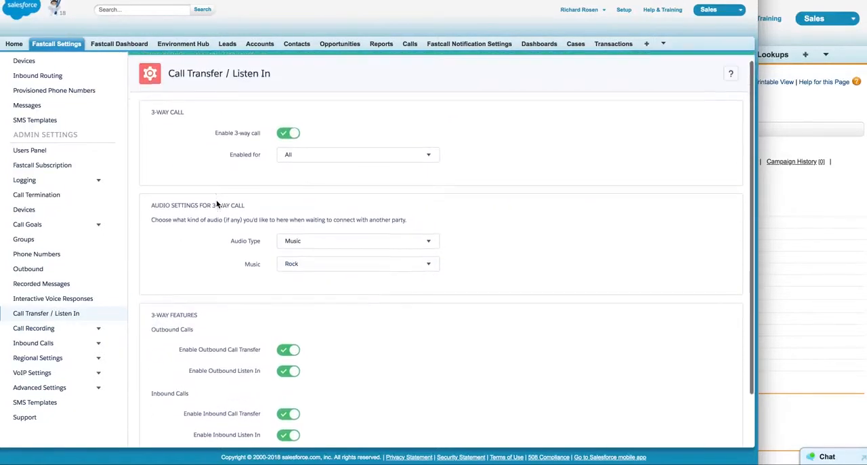
scroll(287, 332, down, 2)
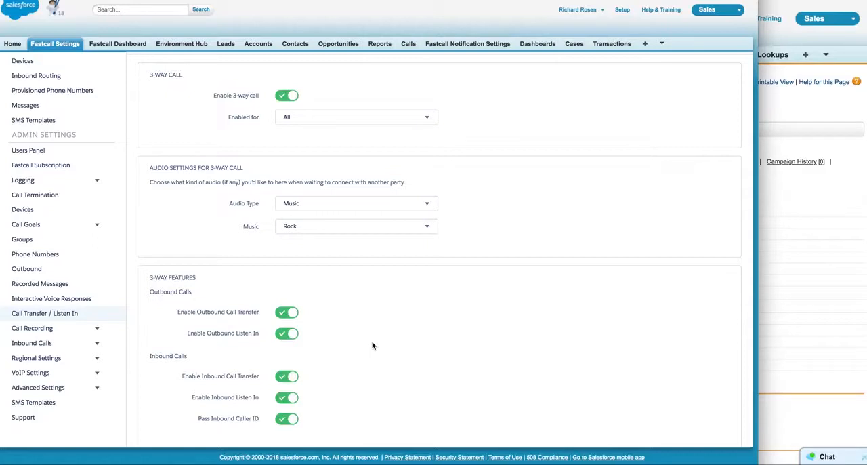
scroll(372, 344, up, 3)
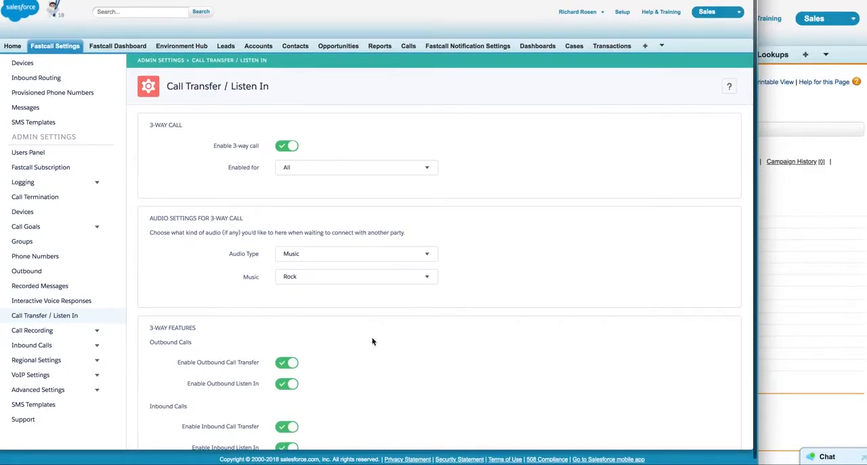
scroll(372, 341, down, 4)
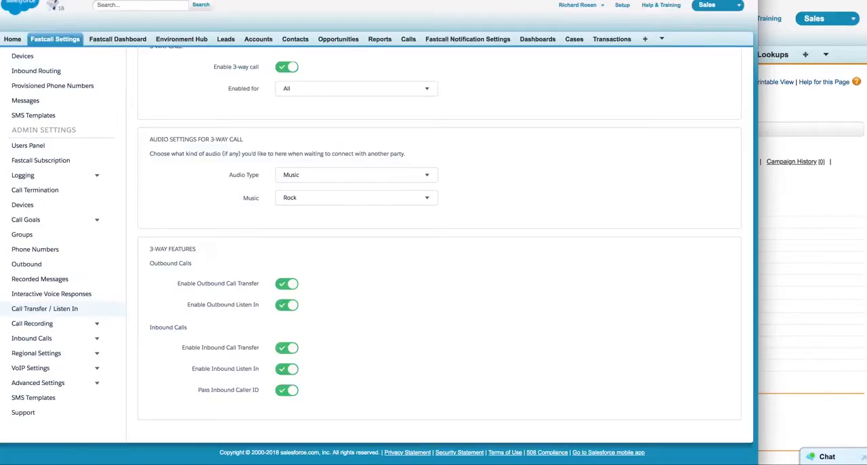
Open the Fastcall Dashboard's call list and review the details and available actions of the most recent outbound call.
click(126, 42)
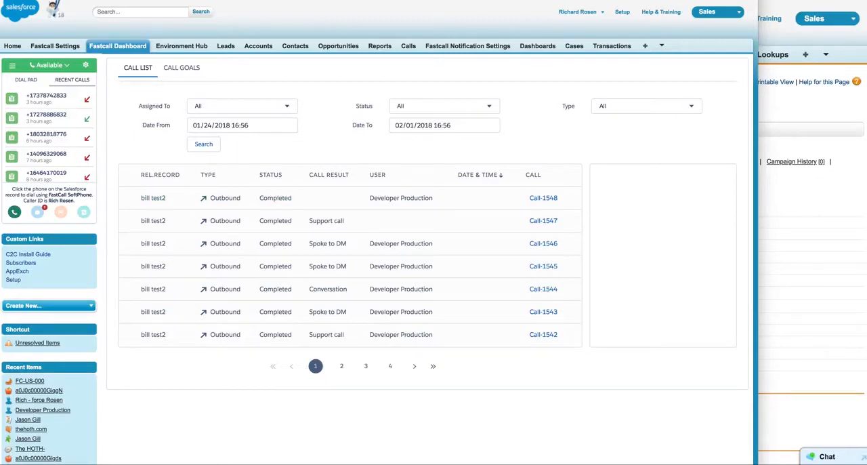
click(222, 200)
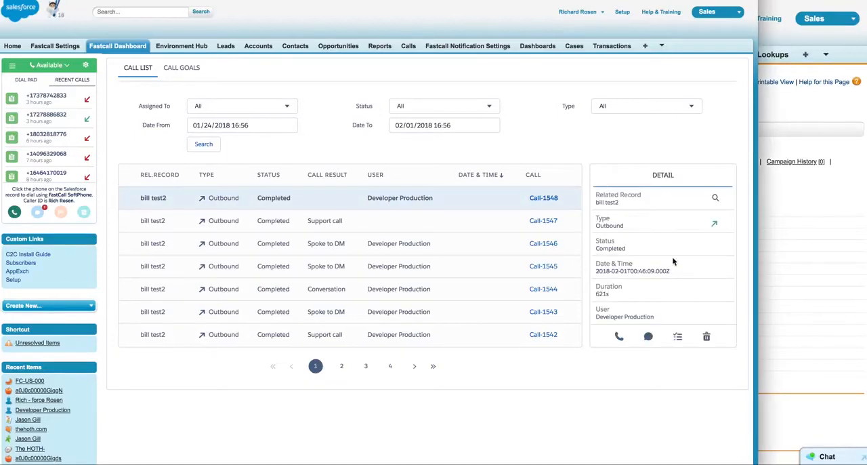
scroll(673, 260, down, 2)
scroll(672, 261, down, 1)
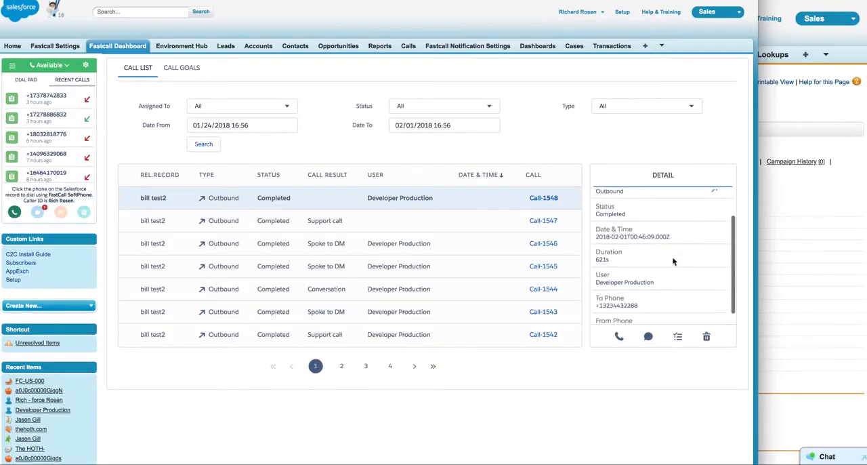
scroll(667, 263, up, 2)
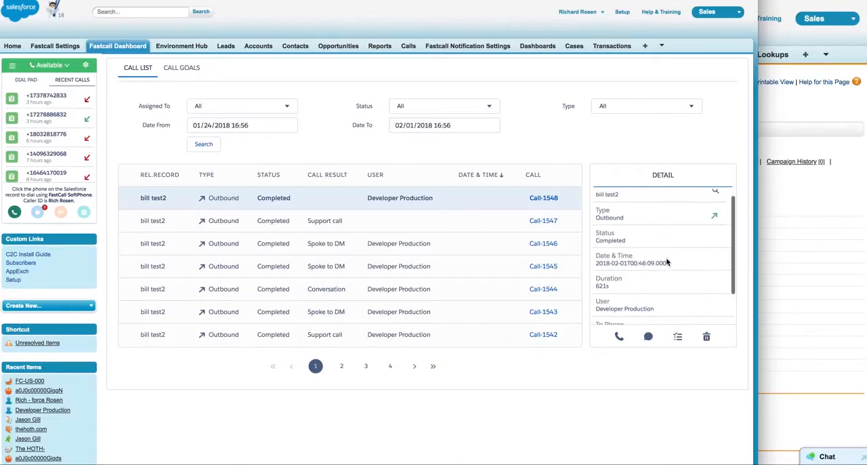
scroll(694, 262, down, 4)
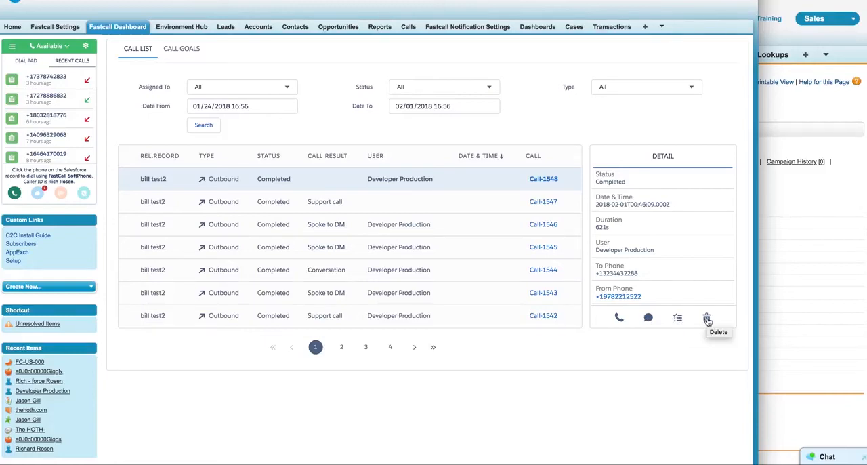
scroll(535, 377, up, 1)
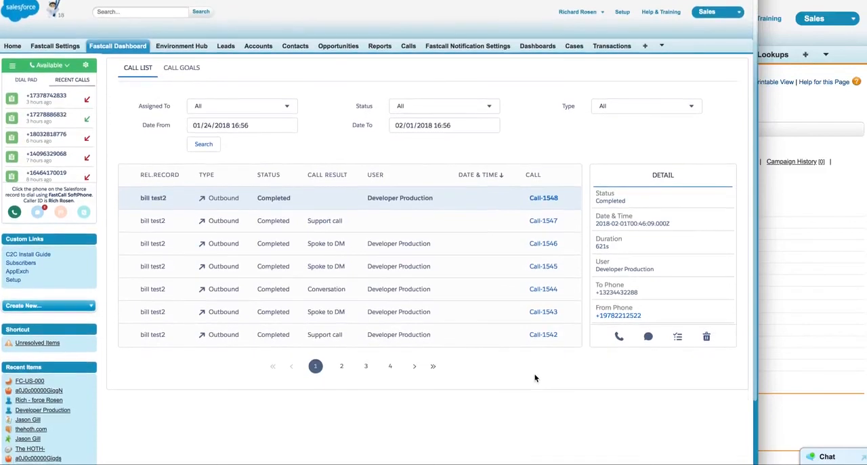